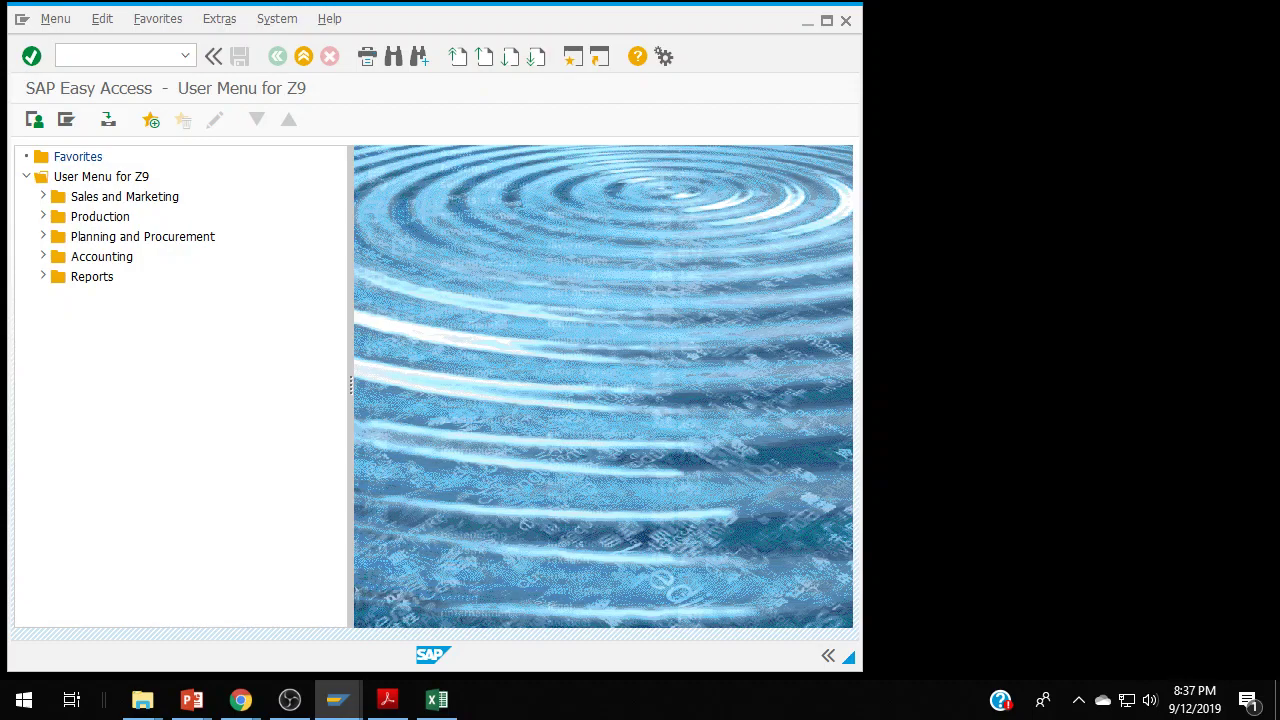
Bring the Acrobat Reader manufacturing job aid PDF in front, beside the SAP Easy Access menu
key(alt+Tab)
key(alt+Tab)
key(alt+Tab)
key(alt+Tab)
key(alt+Tab)
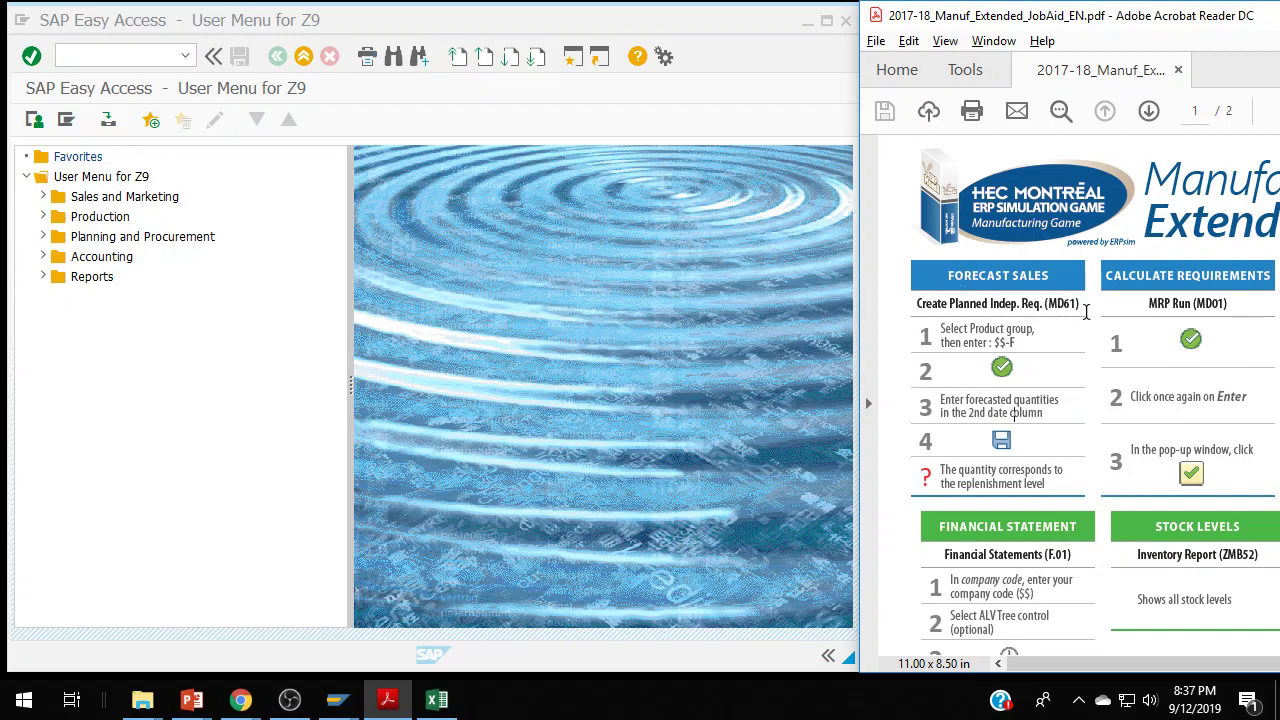
Run transaction MD61 and open its planning table for product group ZZ-F
click(134, 57)
text(md61)
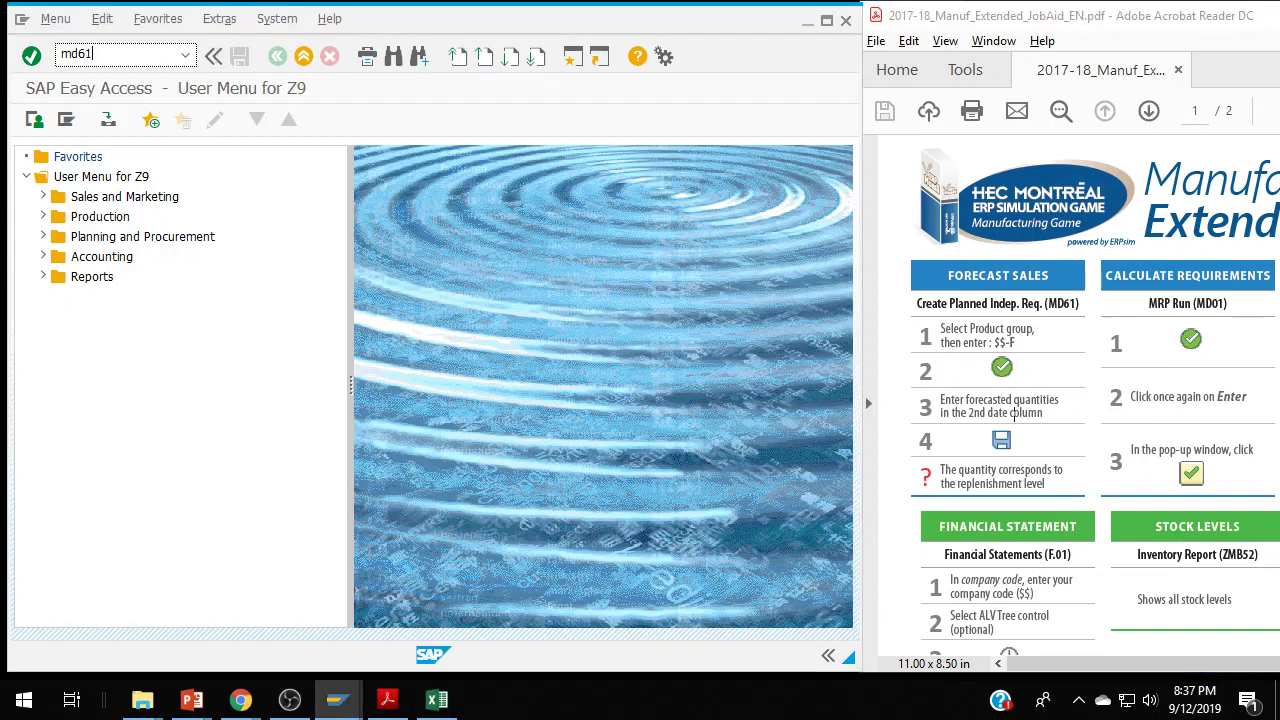
key(Return)
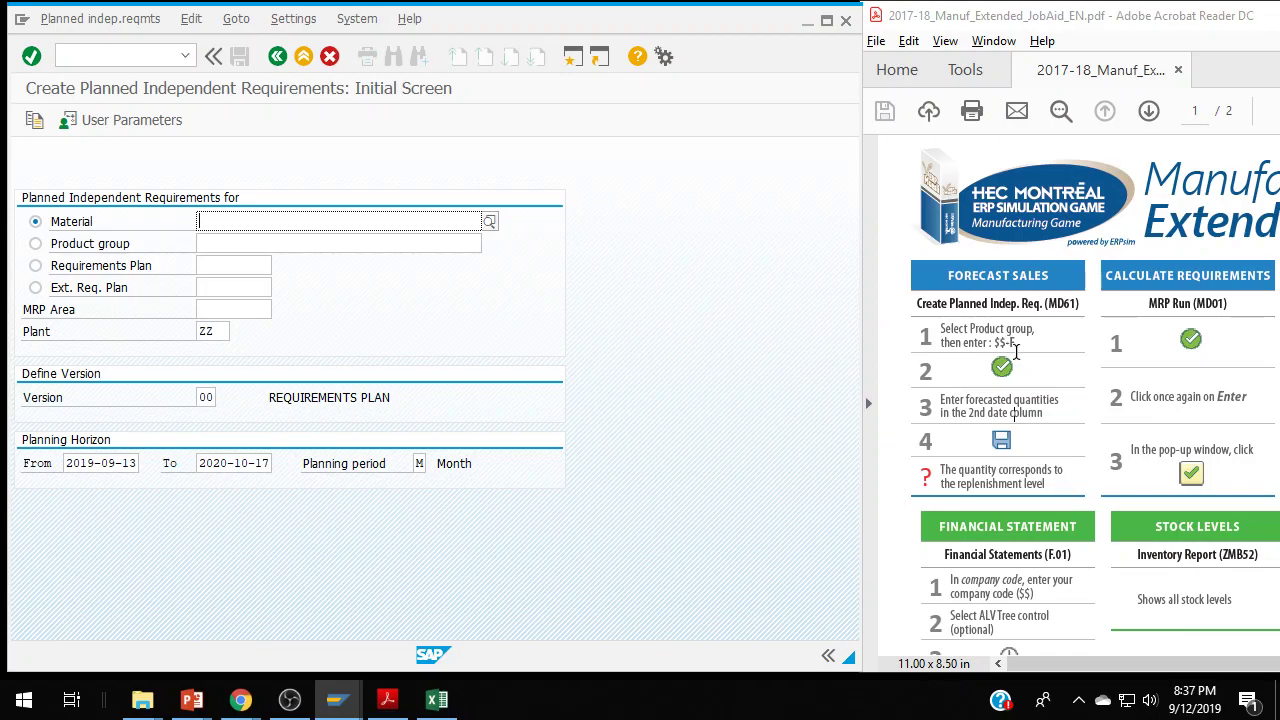
click(36, 244)
click(236, 246)
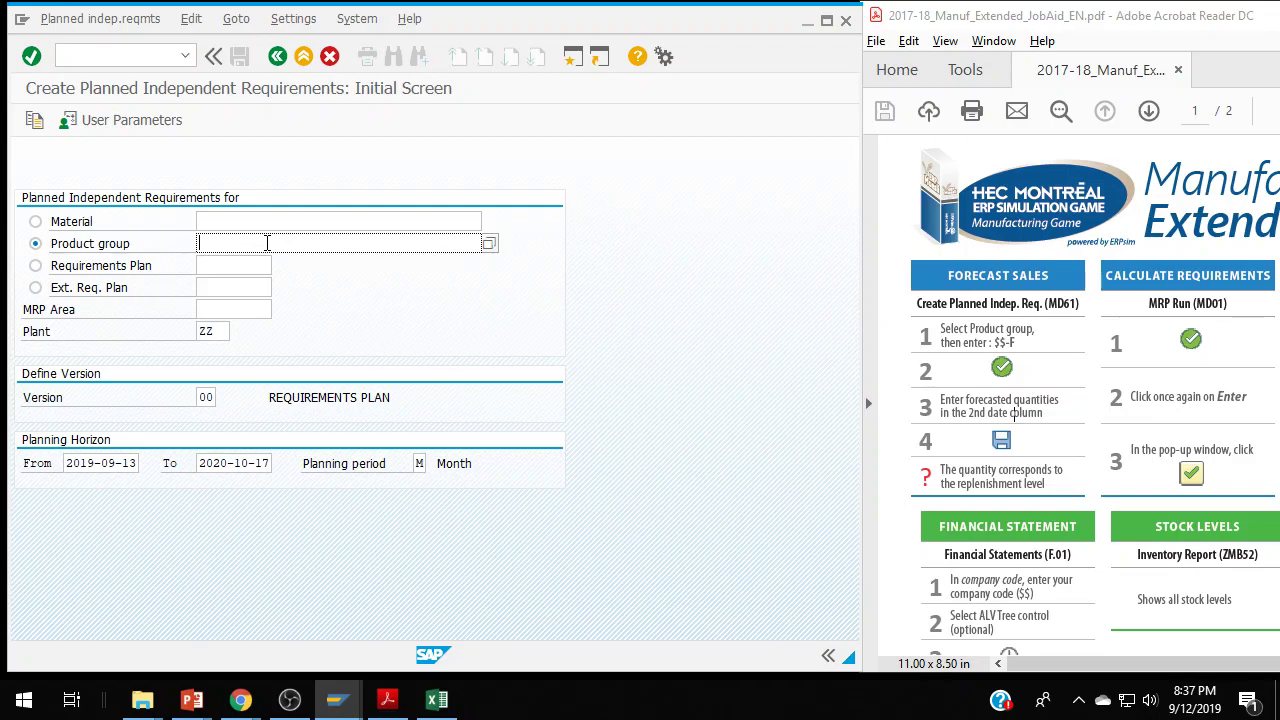
text(zz-f)
click(33, 58)
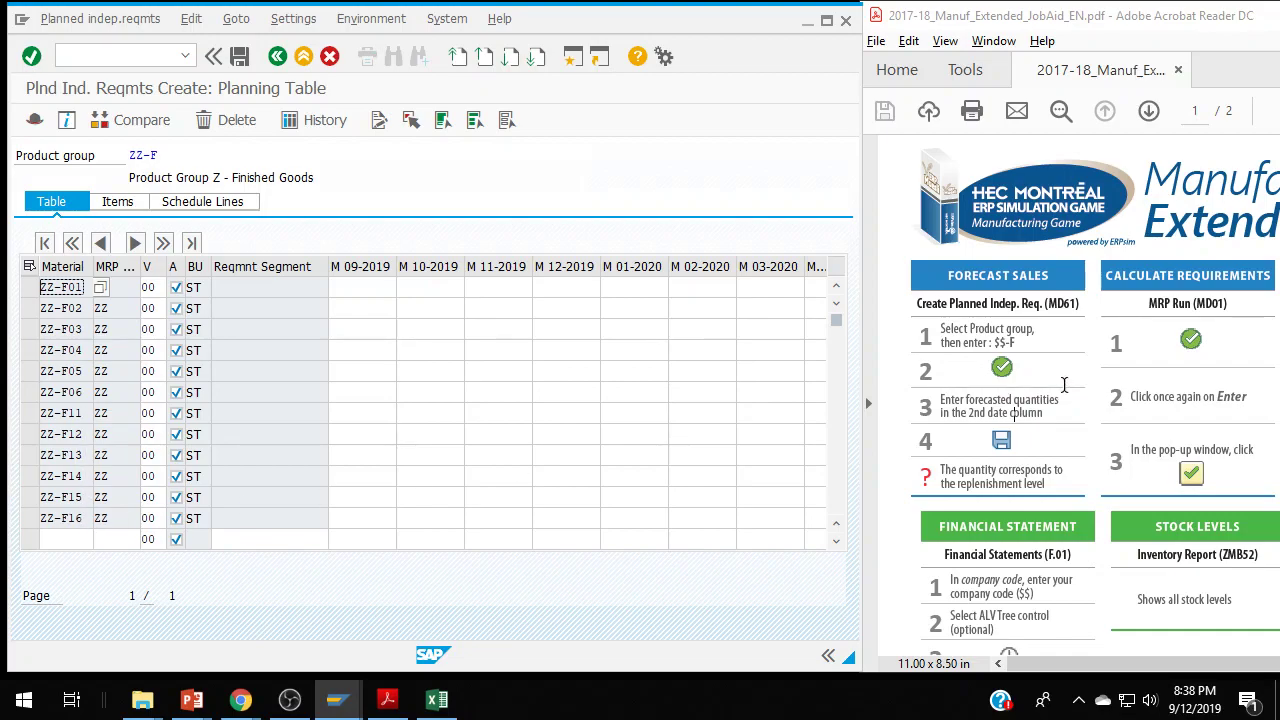
scroll(1055, 386, down, 2)
scroll(997, 540, down, 10)
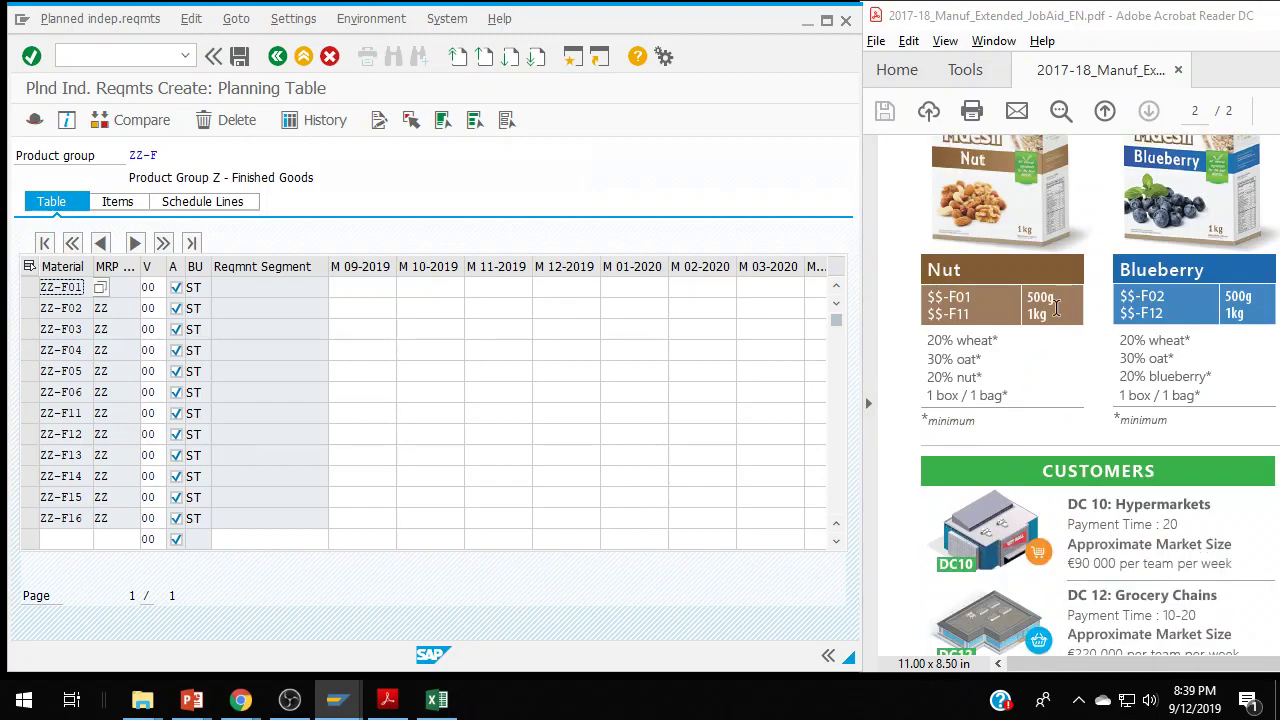
scroll(1062, 260, up, 1)
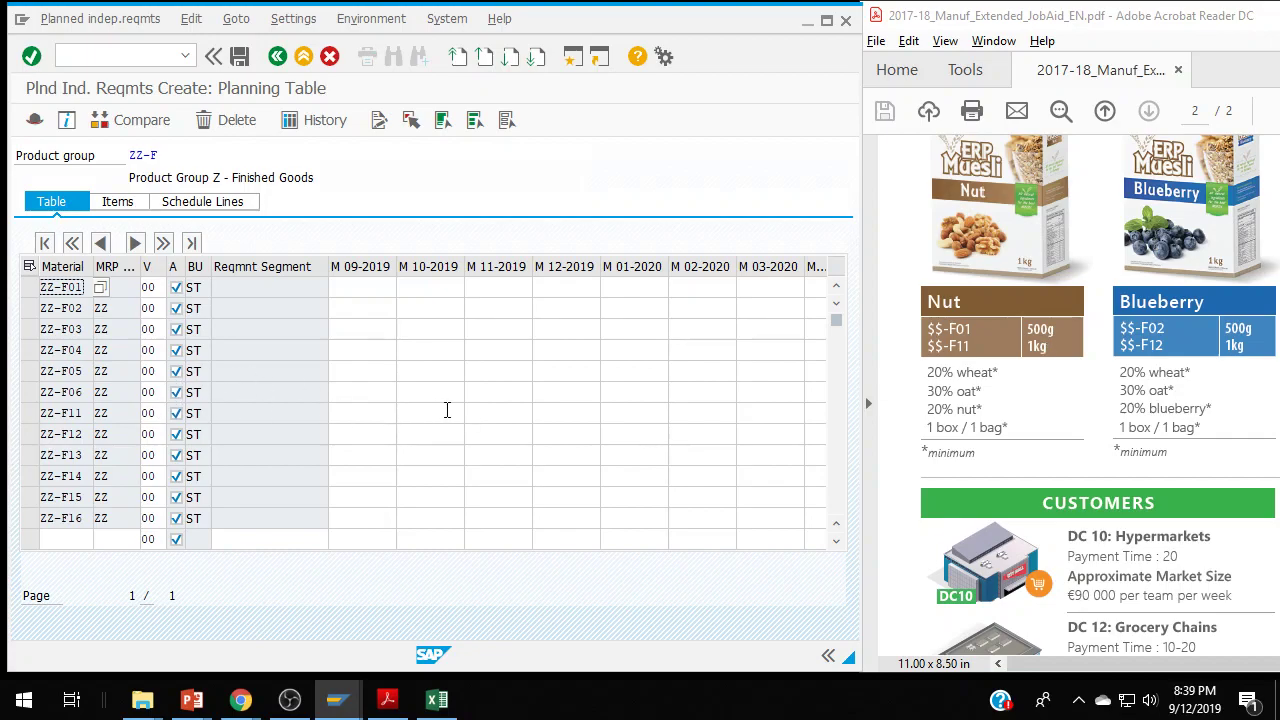
drag(1050, 665, 1135, 658)
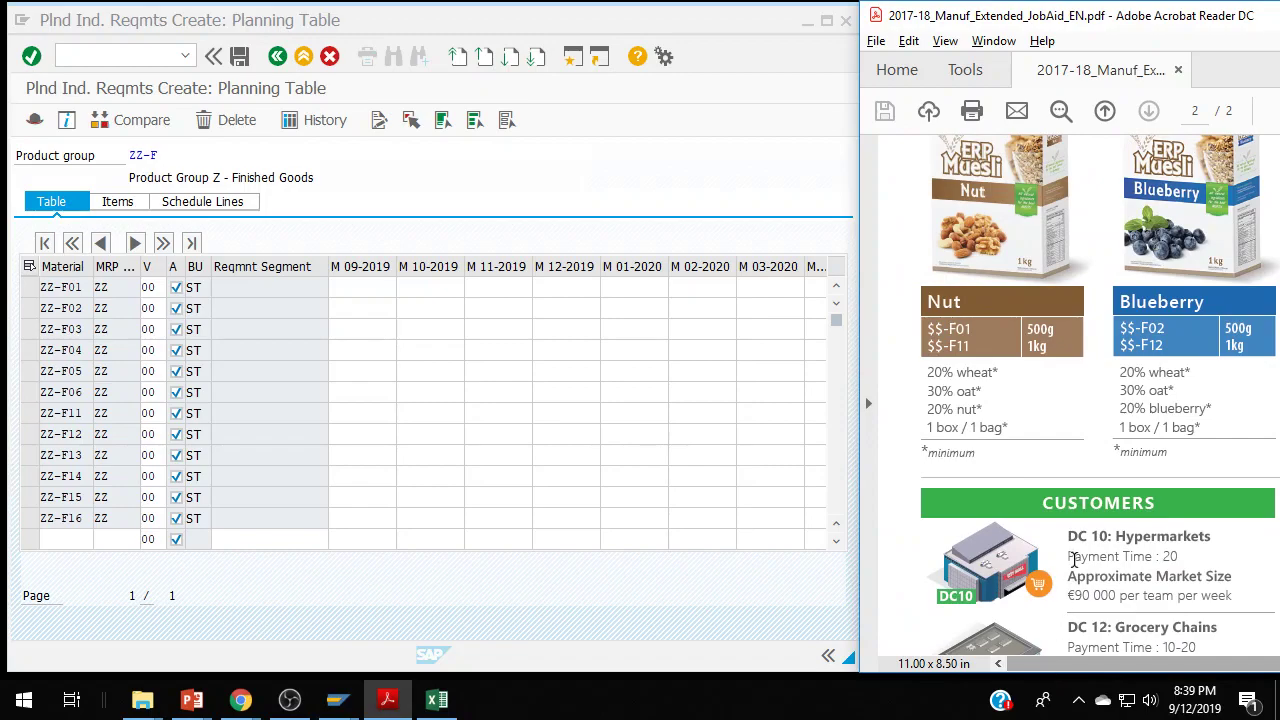
scroll(1074, 560, up, 10)
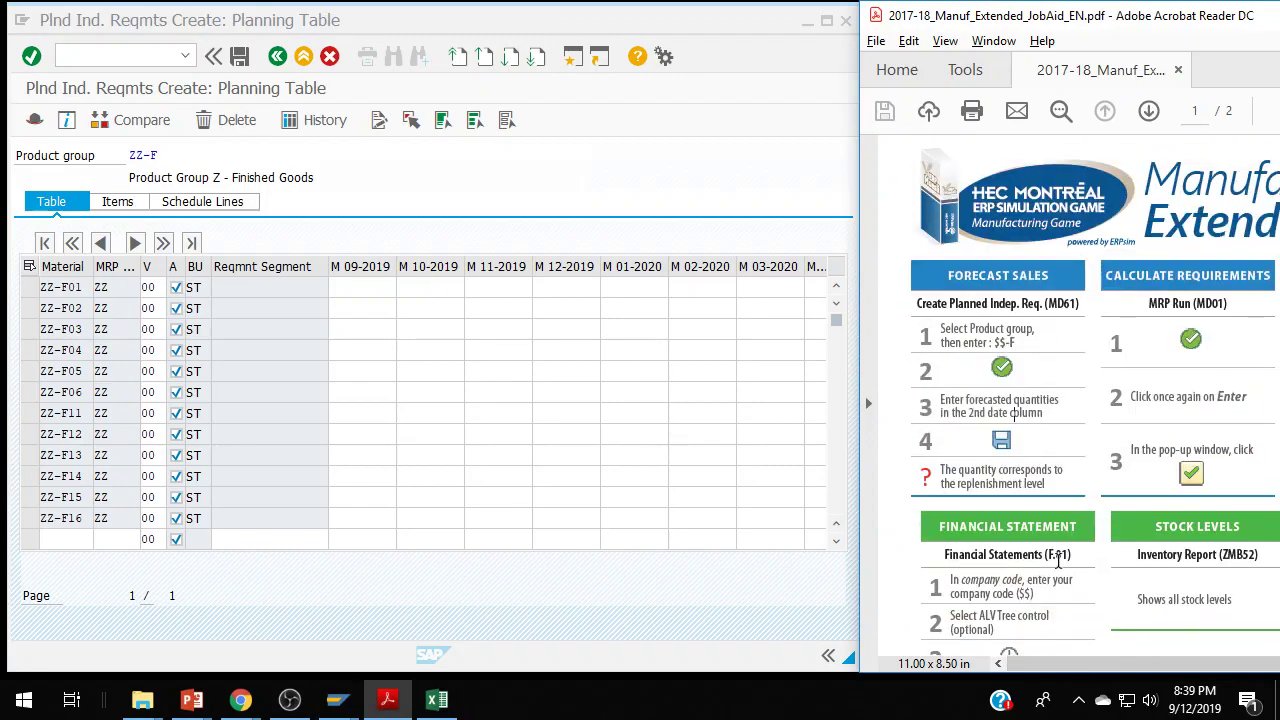
Enter 37,000 in ZZ-F01's M 10-2019 cell and copy the value
click(430, 287)
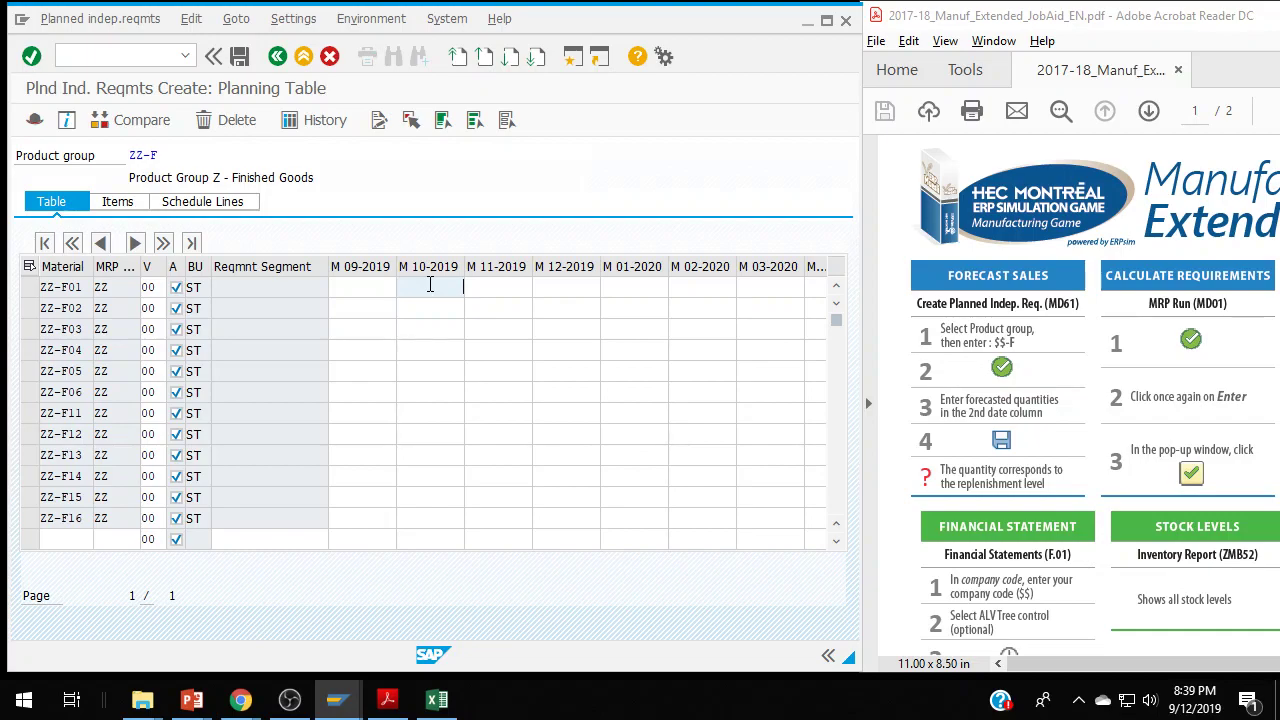
text(7000)
double_click(430, 286)
key(ctrl+c)
Paste 37,000 into the M 10-2019 cells for ZZ-F03, F05, F11, F13 and F15, then confirm
click(418, 329)
key(ctrl+v)
click(453, 371)
key(ctrl+v)
click(456, 413)
key(ctrl+v)
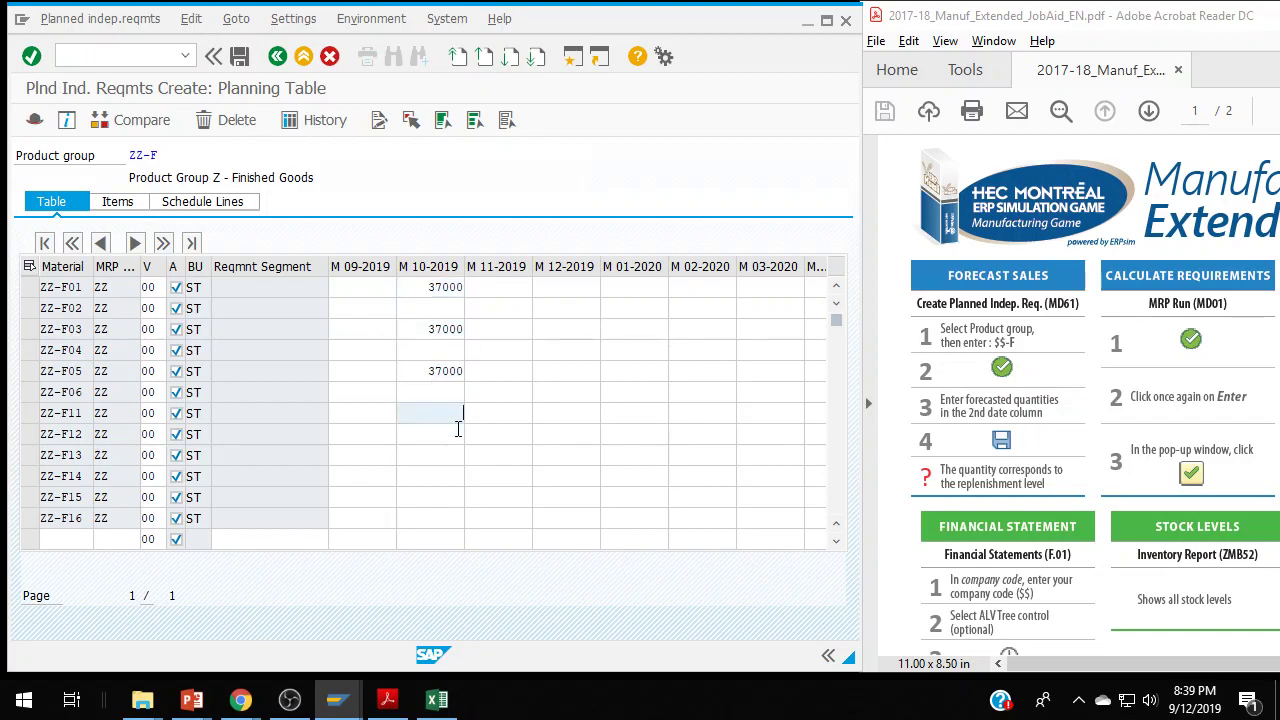
click(445, 455)
key(ctrl+v)
click(446, 494)
key(ctrl+v)
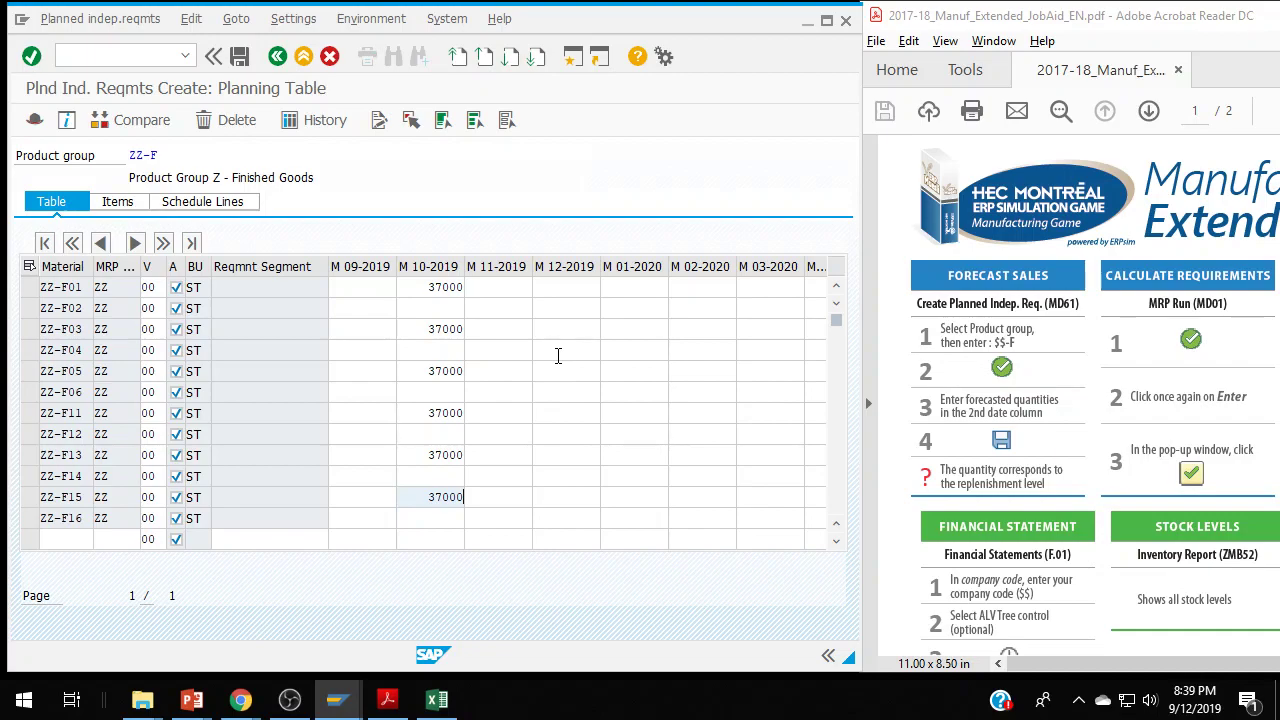
key(Return)
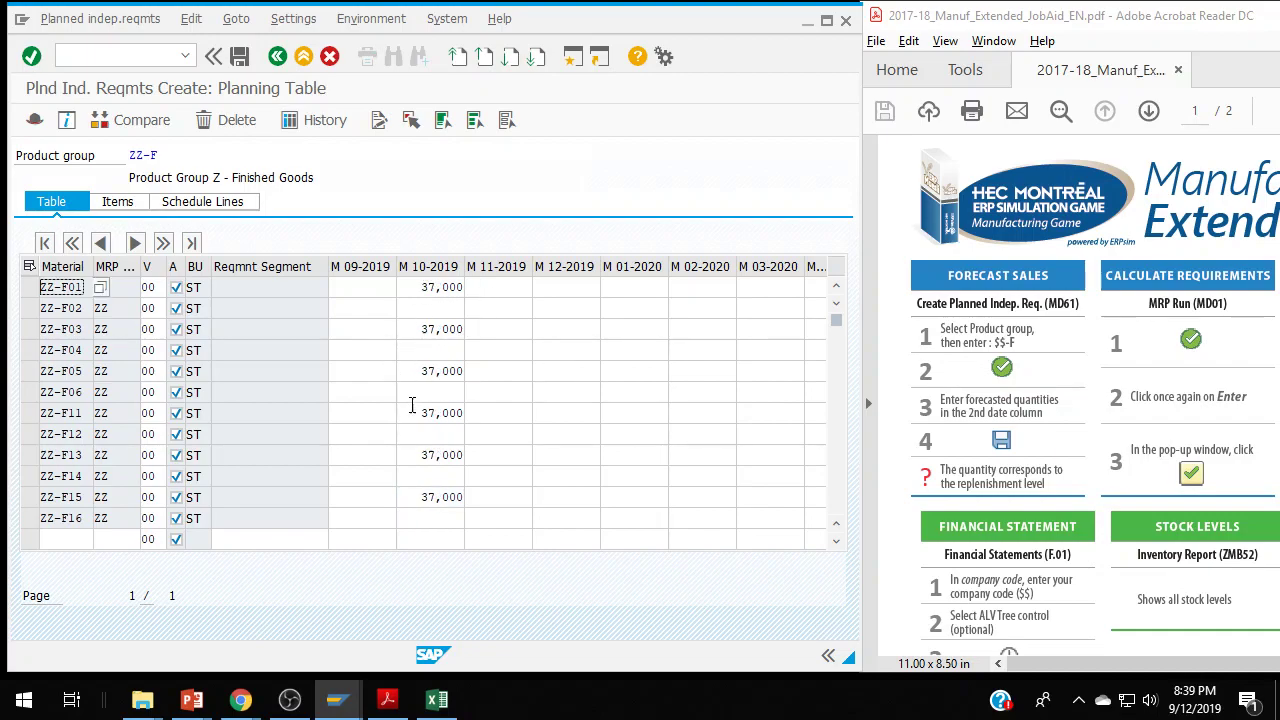
double_click(418, 333)
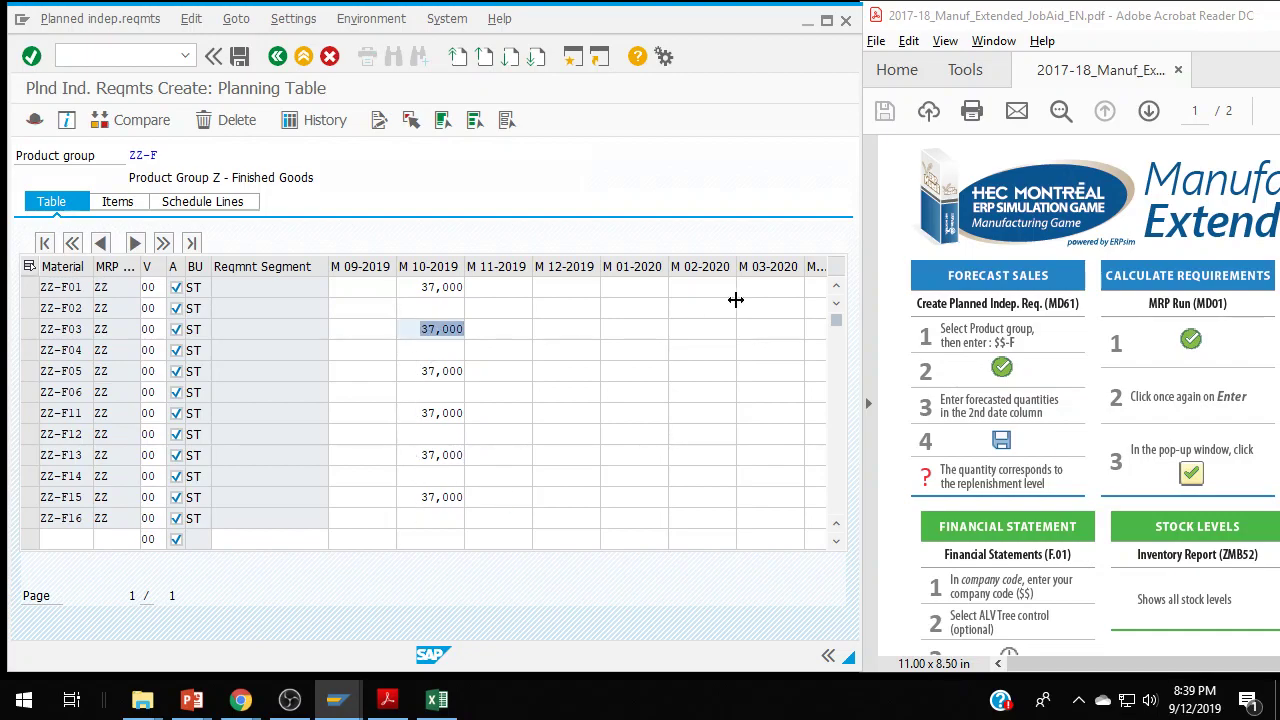
text(1500000)
key(Return)
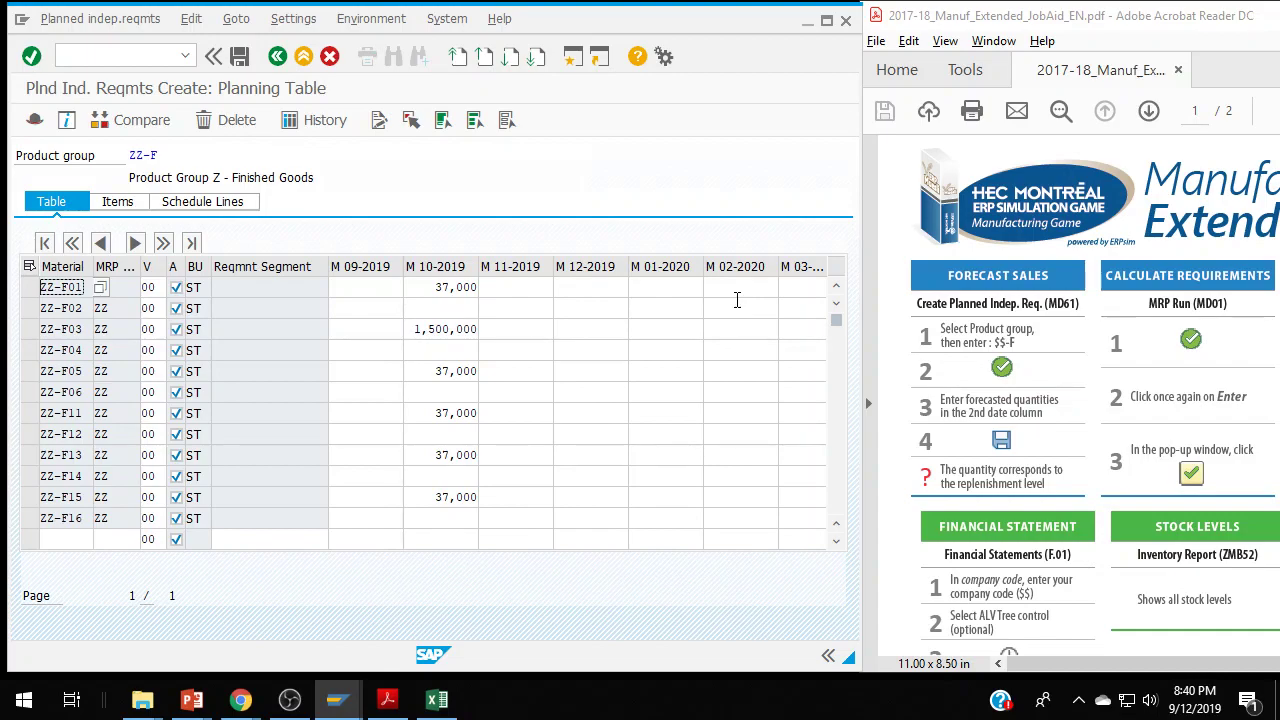
double_click(417, 332)
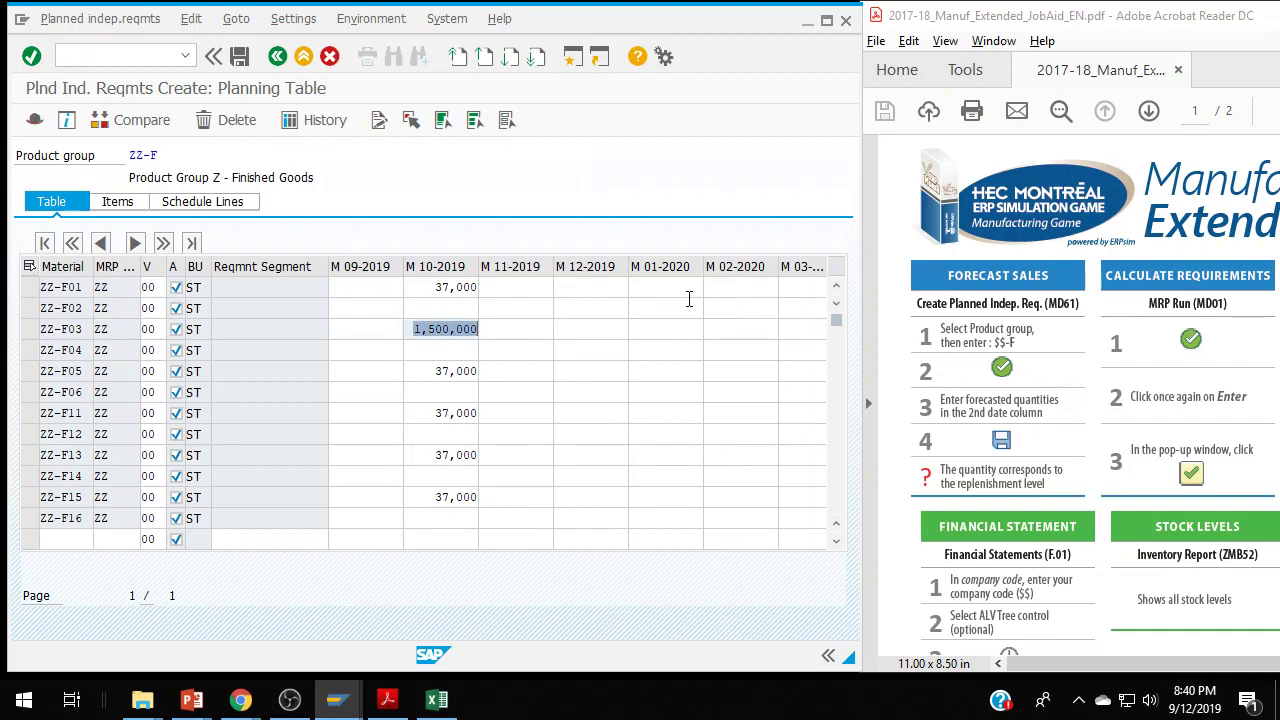
text(37000)
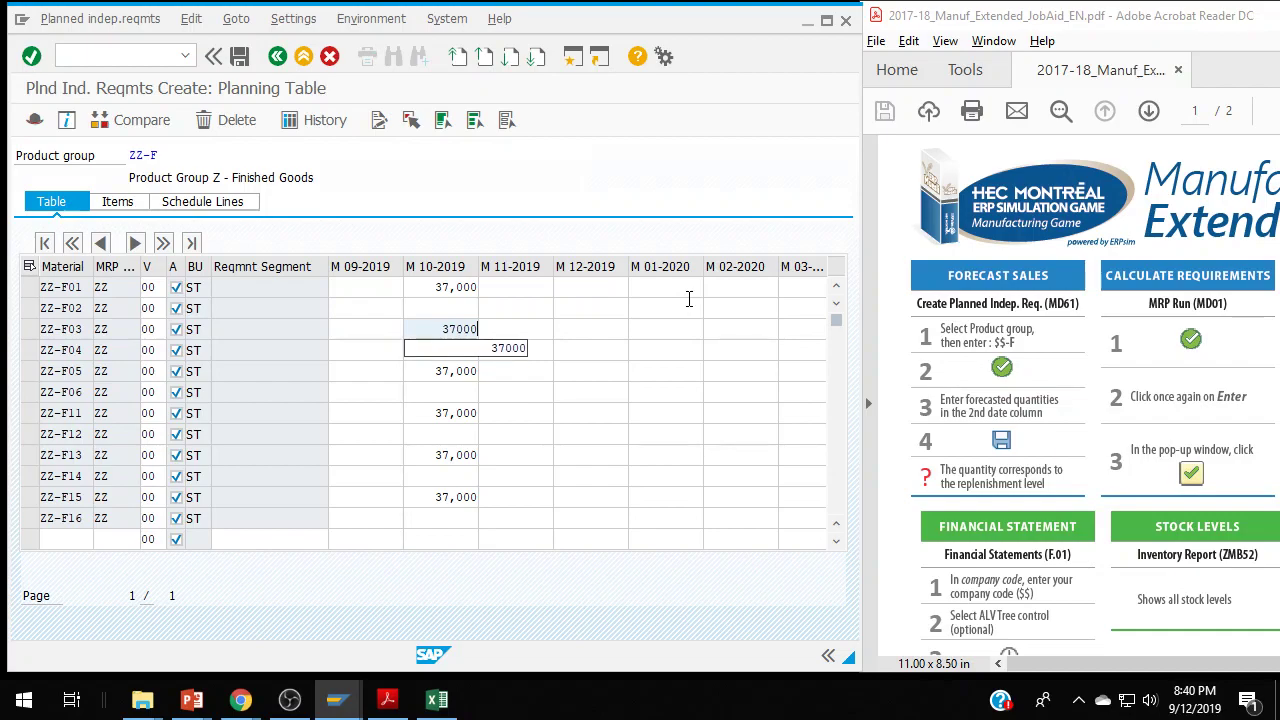
key(Return)
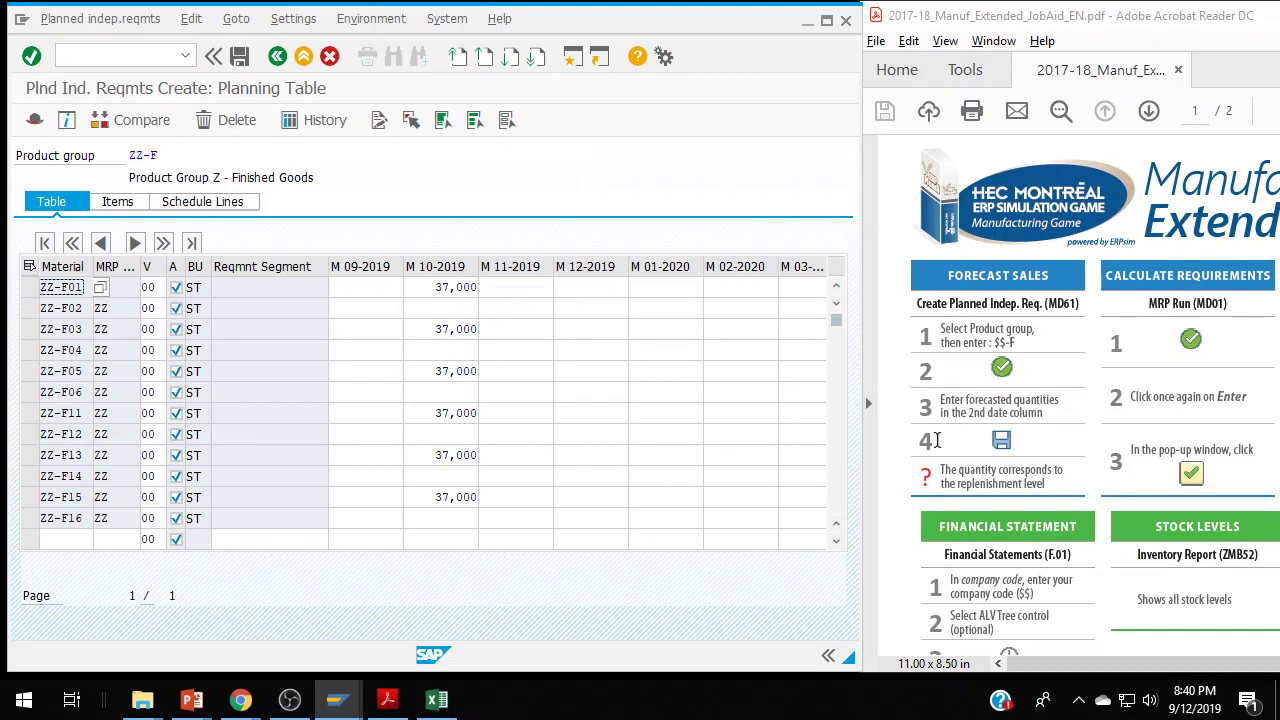
Save the ZZ-F planned independent requirements, producing the 'Requirement saved' message
click(239, 57)
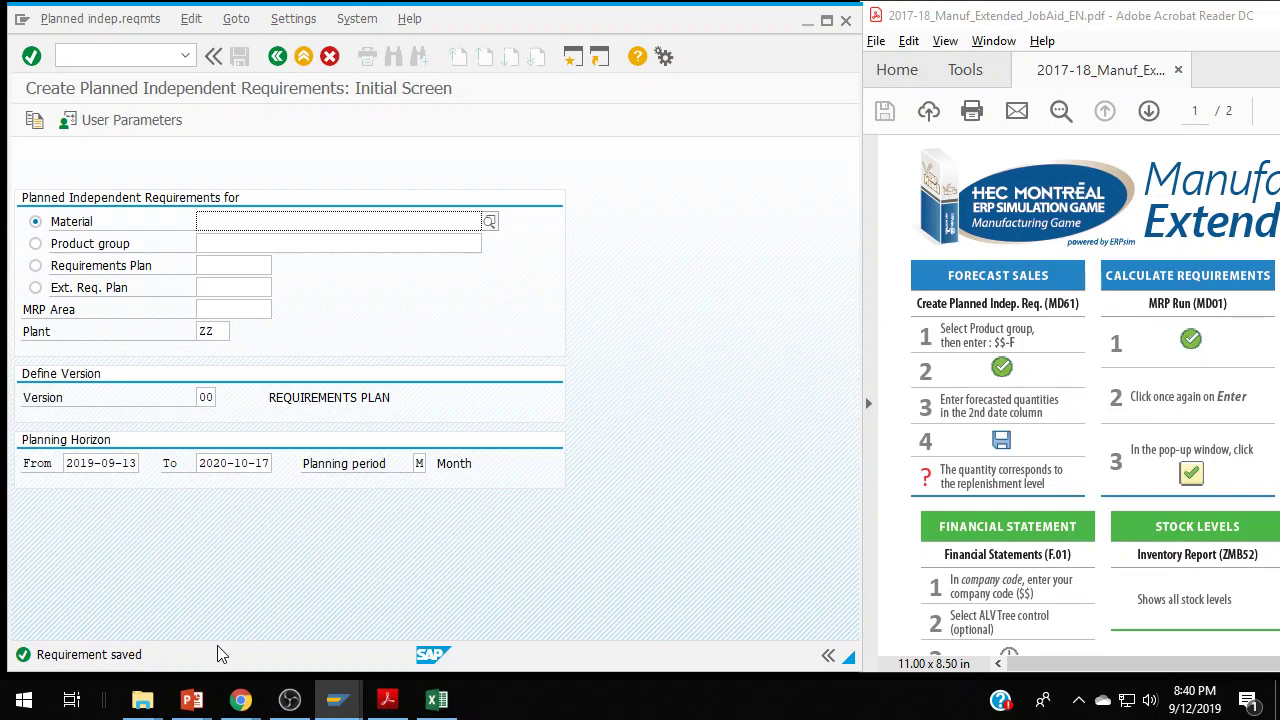
key(F10)
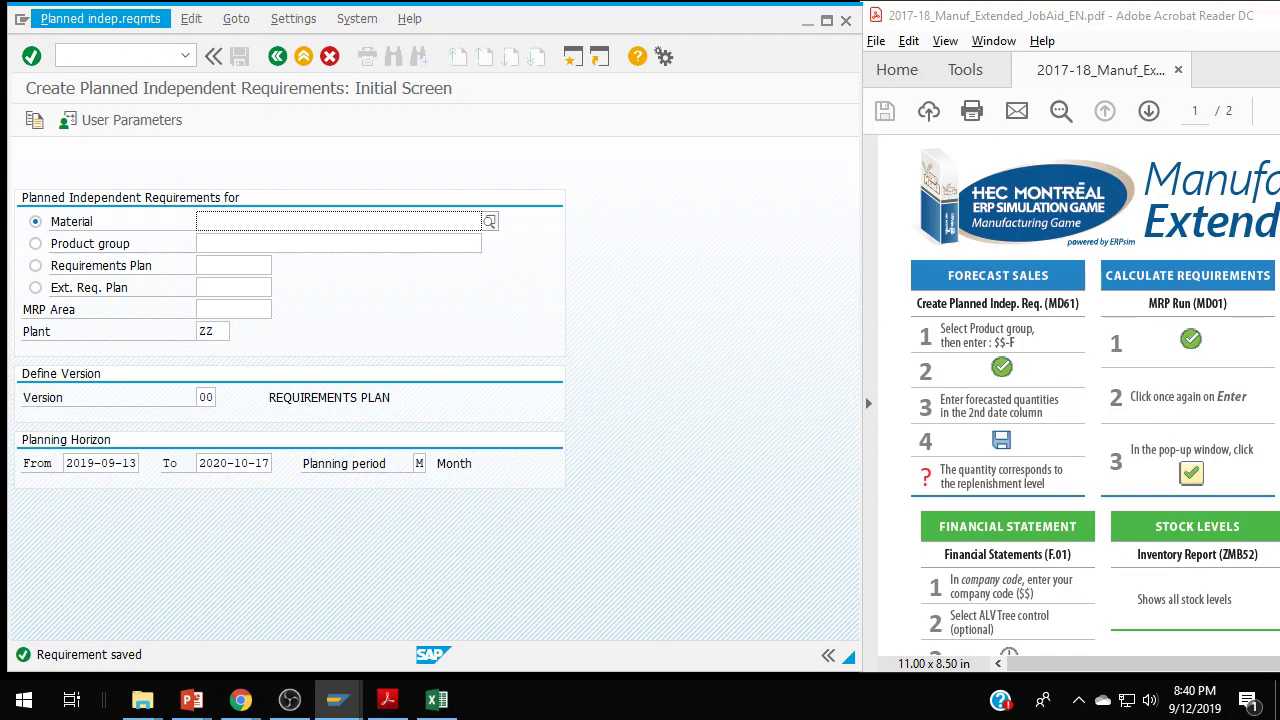